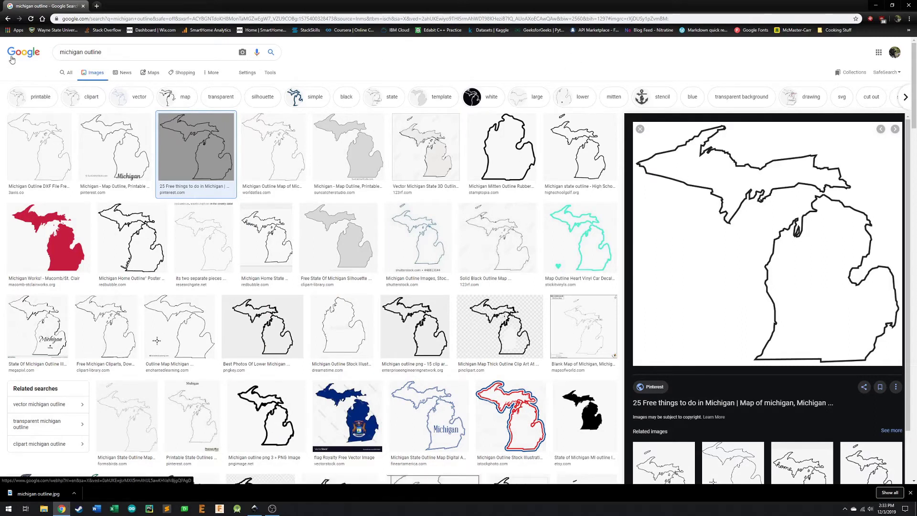
Select the 'michigan outline' search query, then bring up the options for the black Michigan outline preview image.
left_click_drag(113, 53, 54, 55)
left_click(308, 55)
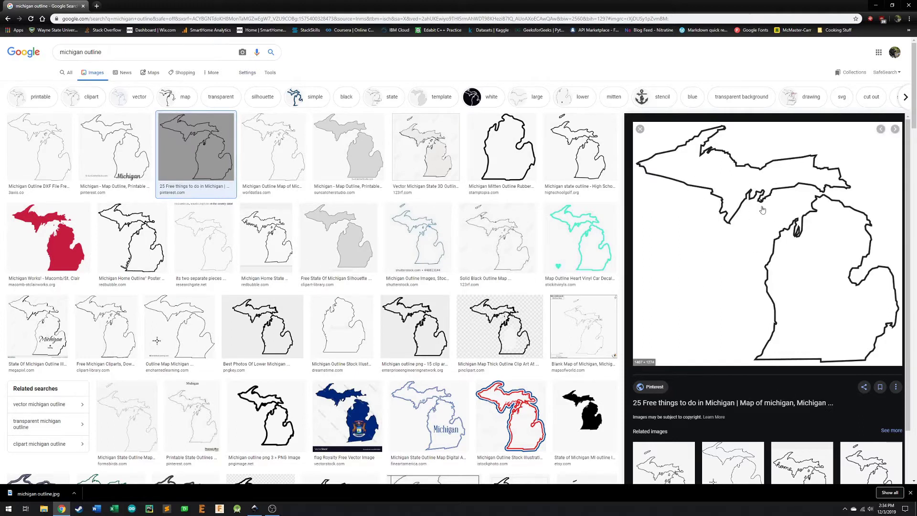
right_click(716, 245)
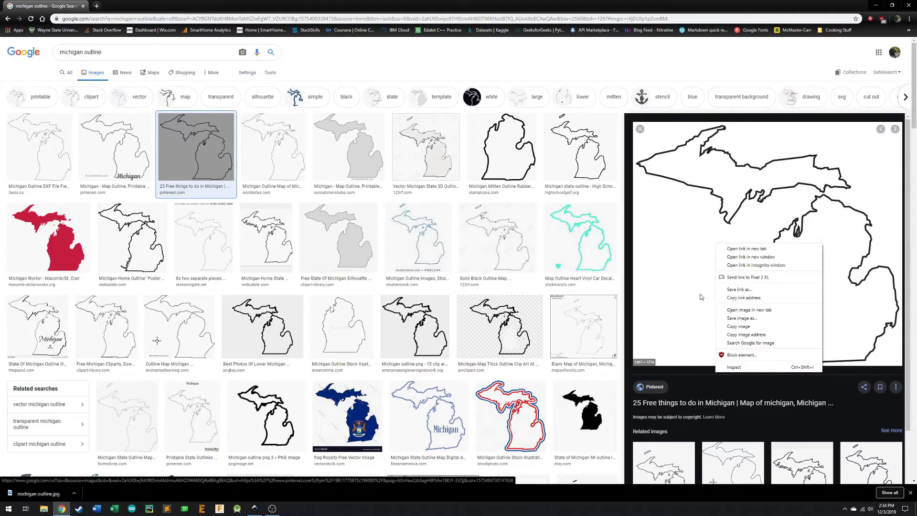
Use Save image as to store the preview in Pictures, renamed 'michigan outline'.
left_click(742, 319)
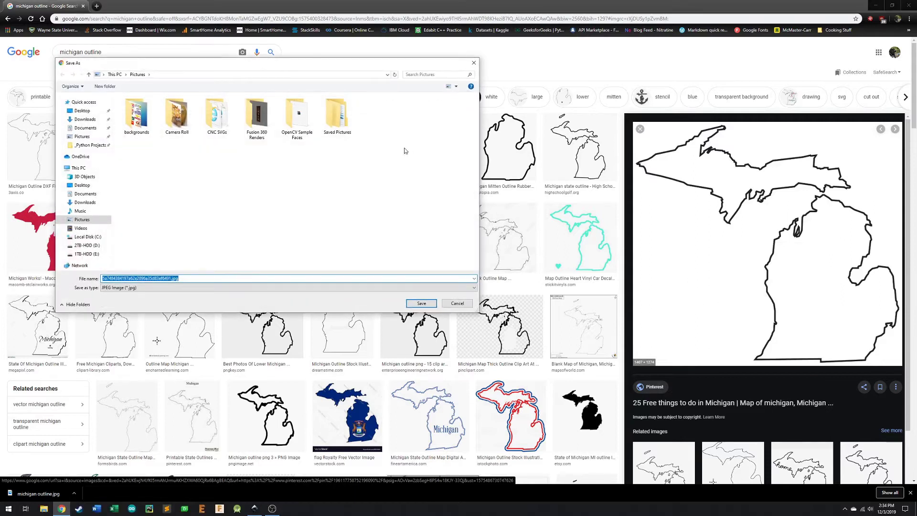
left_click(89, 138)
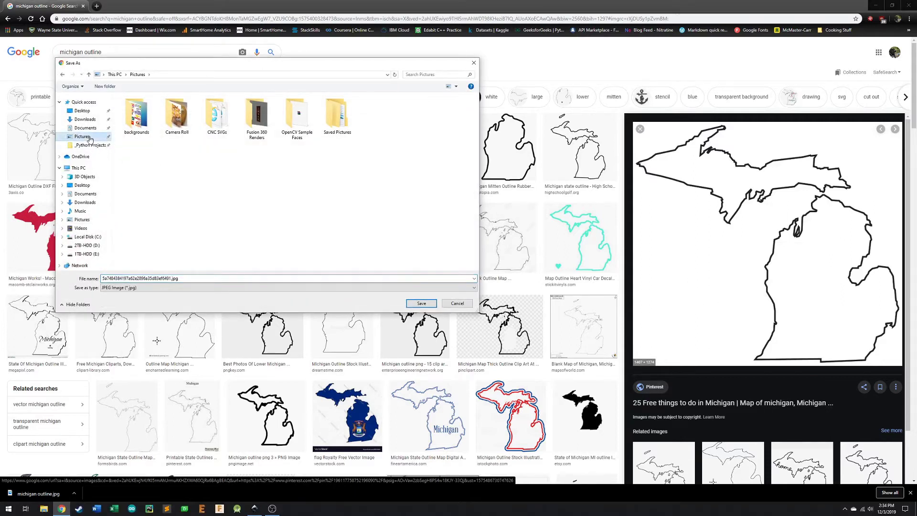
double_click(198, 279)
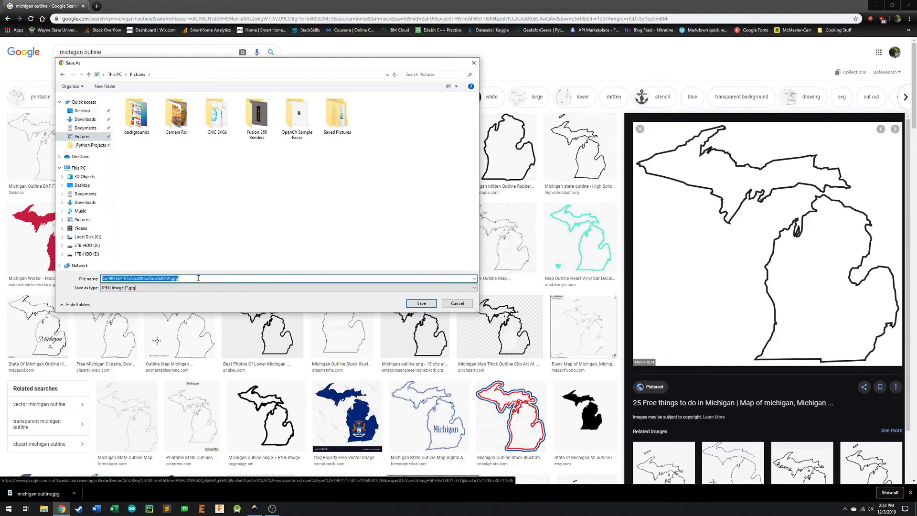
type("michigan outline")
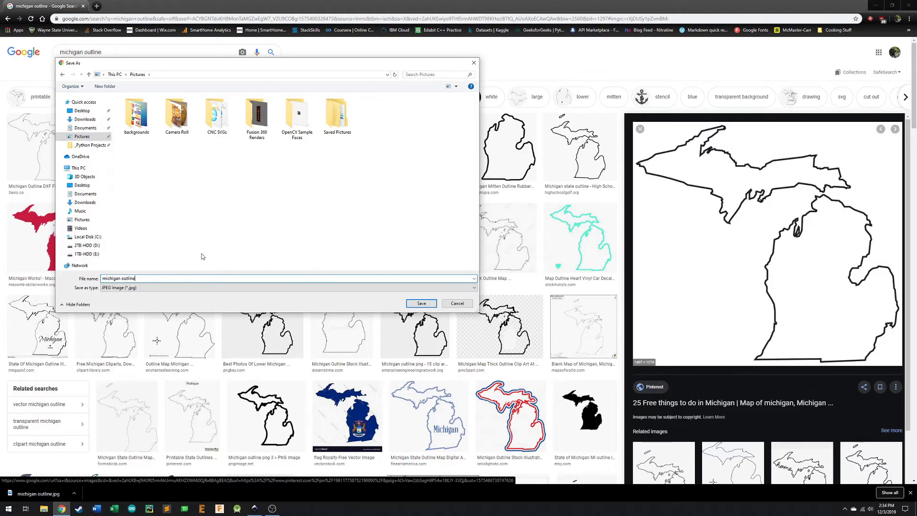
left_click(421, 304)
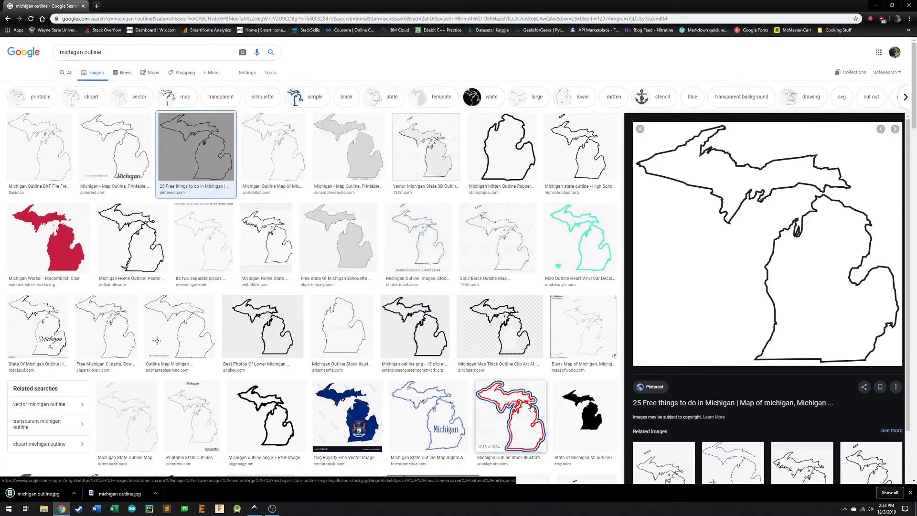
Close Chrome's downloads bar, bring Inkscape's New document 1 window forward, and open File Explorer.
left_click(910, 492)
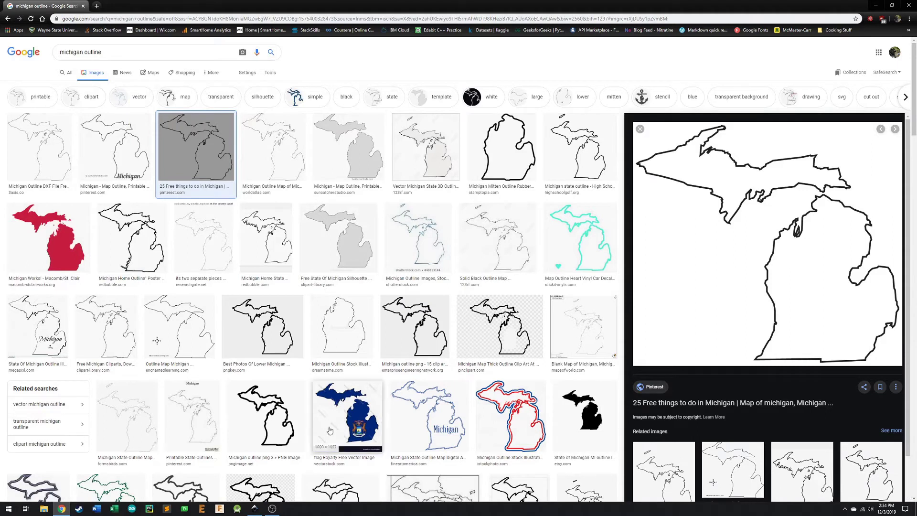
mouse_move(257, 512)
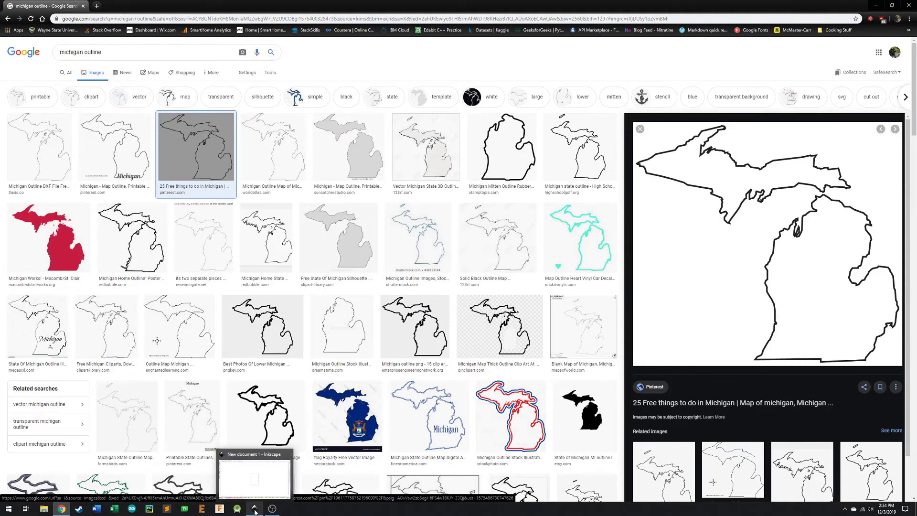
right_click(255, 510)
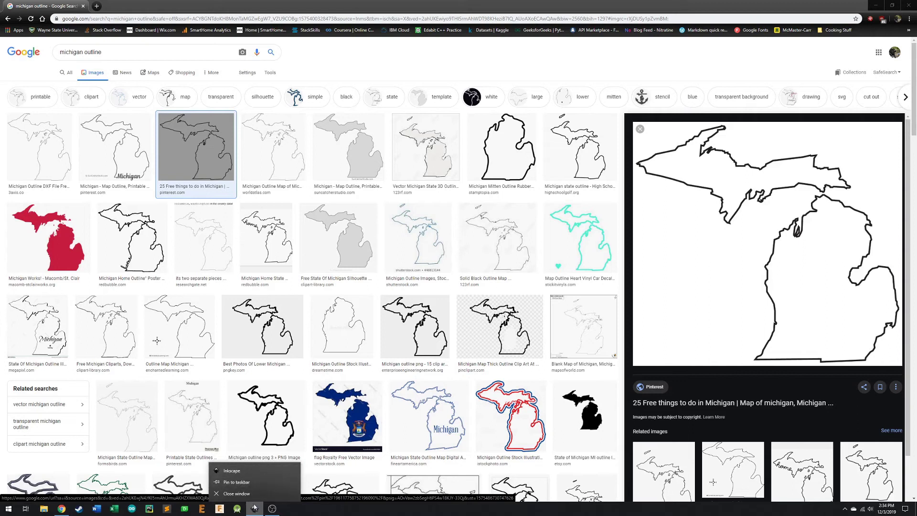
left_click(255, 510)
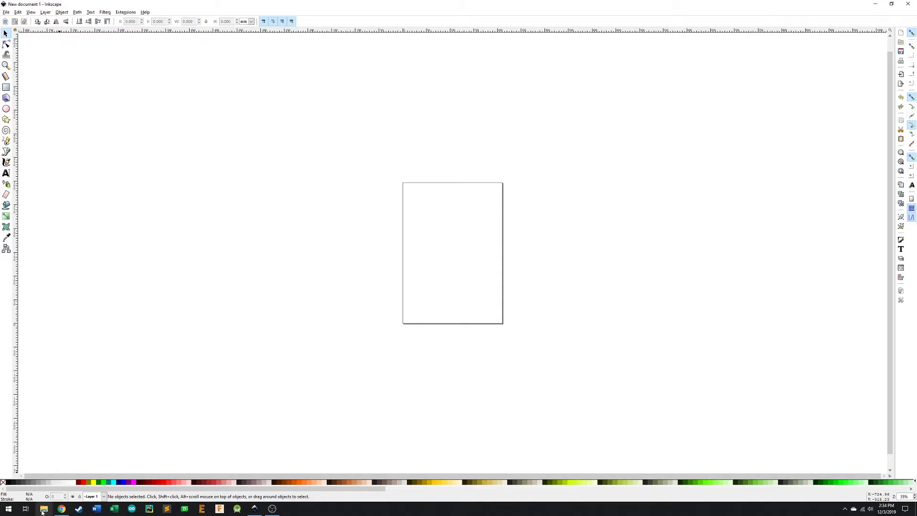
left_click(43, 509)
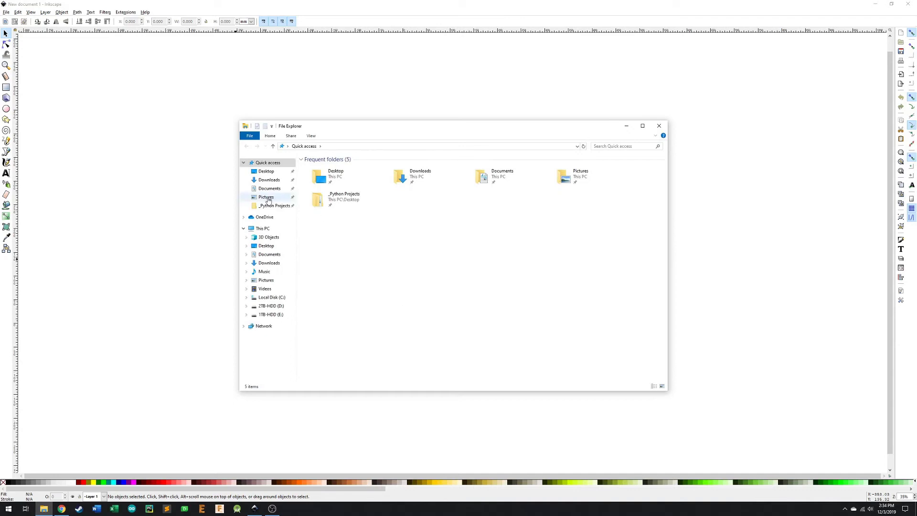
Drag michigan outline.jpg from the Pictures folder onto the Inkscape page.
left_click(266, 198)
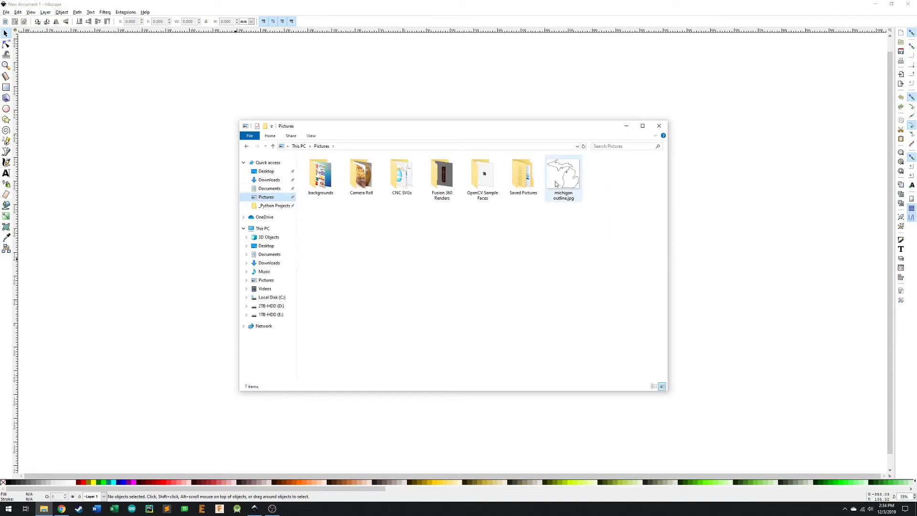
left_click_drag(562, 131, 738, 222)
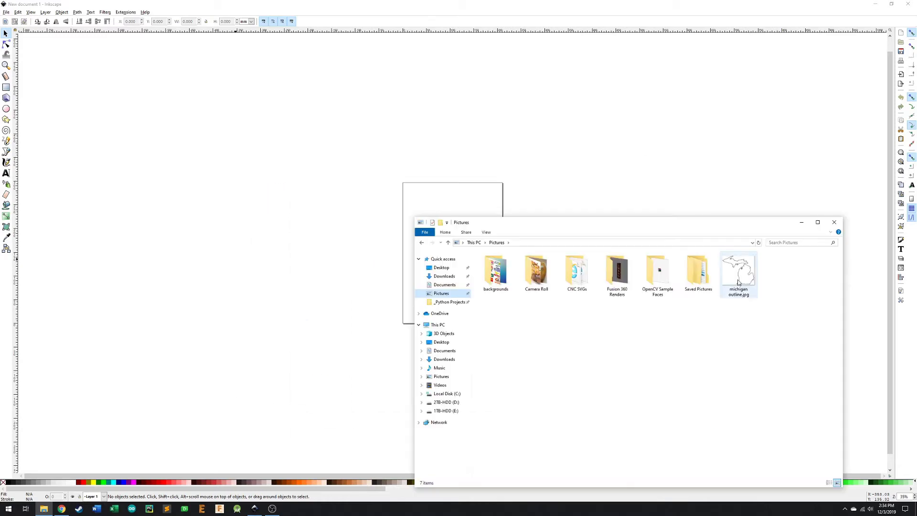
left_click_drag(742, 260, 459, 195)
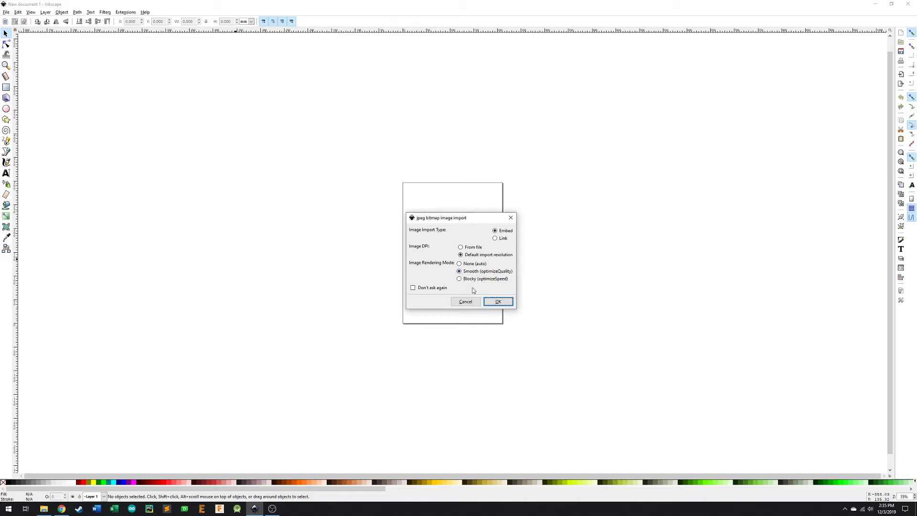
Import the jpeg as Embed with Smooth rendering, after briefly trying Blocky.
left_click(467, 280)
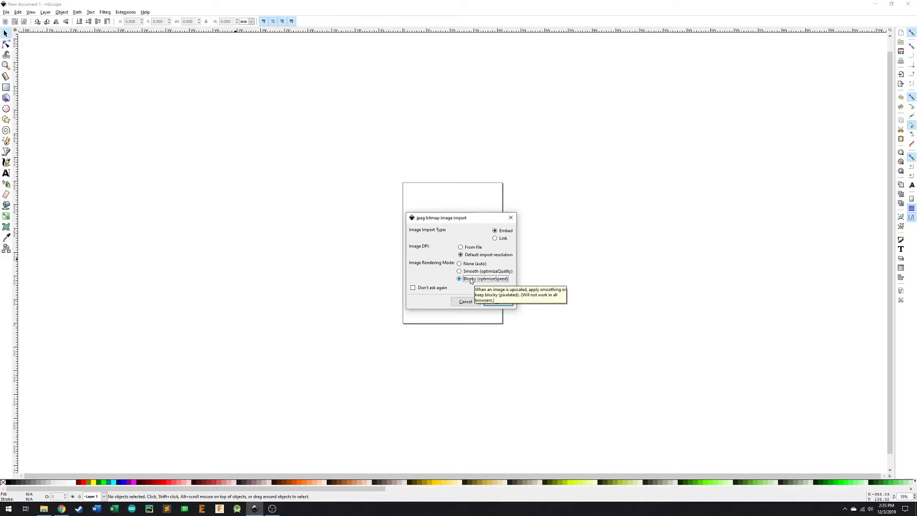
left_click(471, 271)
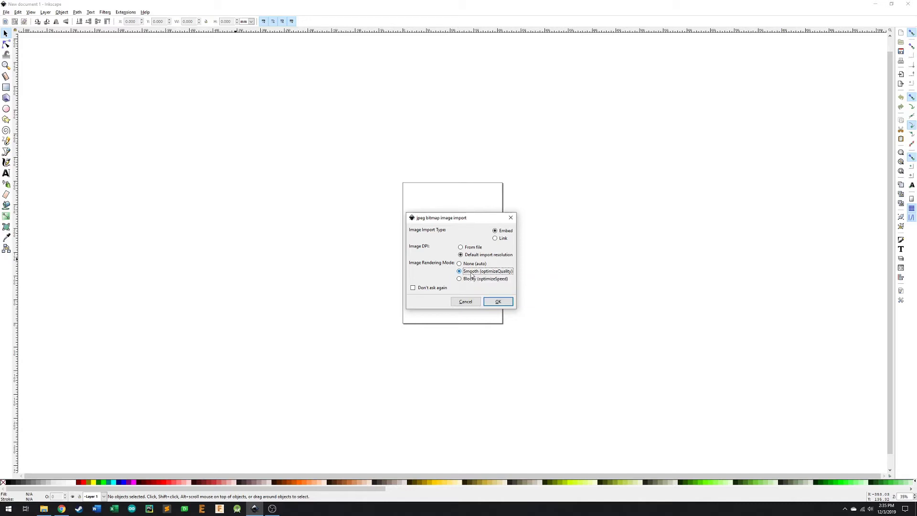
left_click(497, 302)
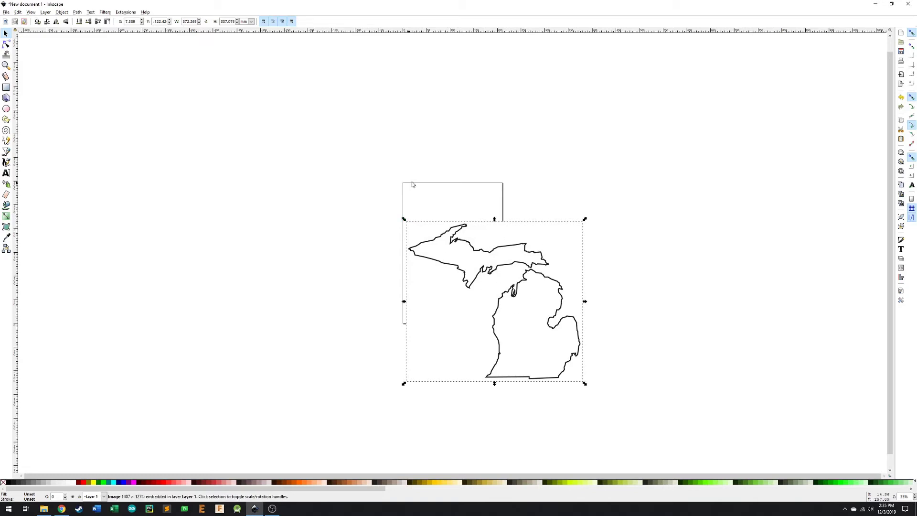
Move and scale the Michigan image to roughly 204 × 201 mm inside the page, then deselect it.
left_click_drag(467, 264, 616, 196)
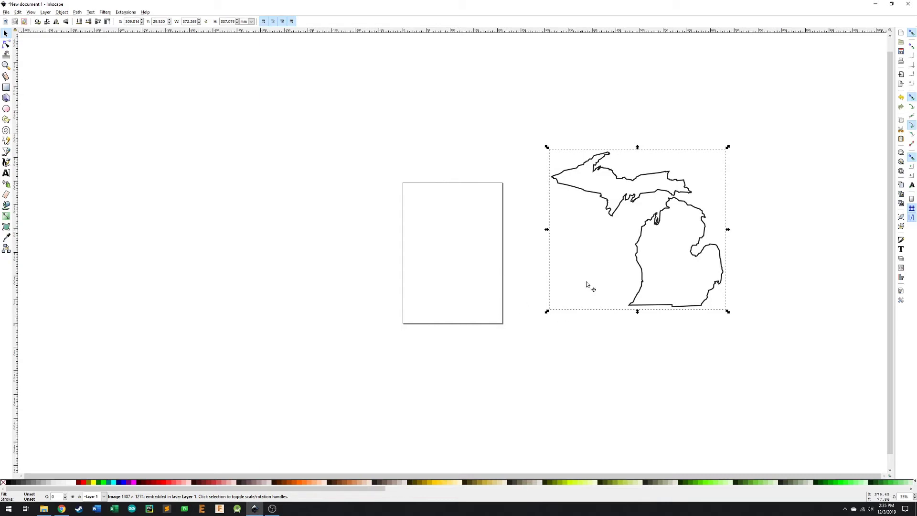
left_click_drag(671, 231, 490, 285)
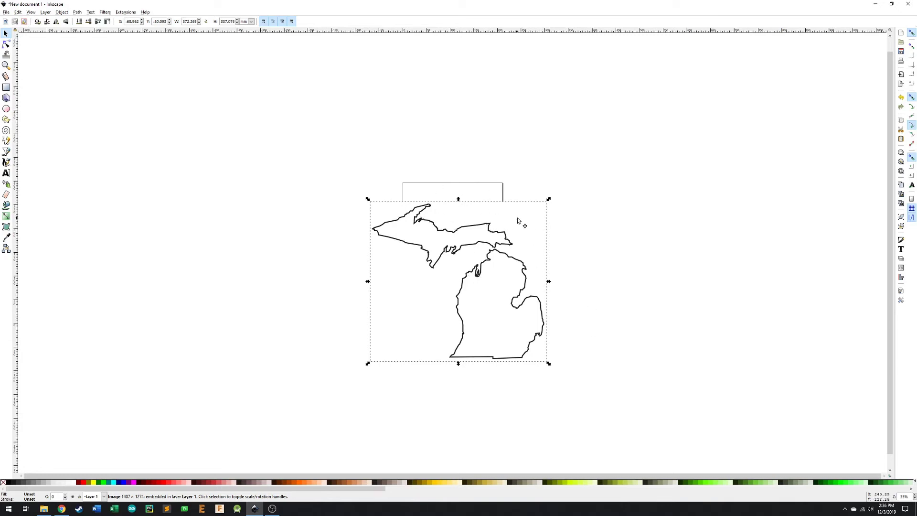
left_click_drag(549, 198, 449, 281)
left_click_drag(429, 310, 458, 239)
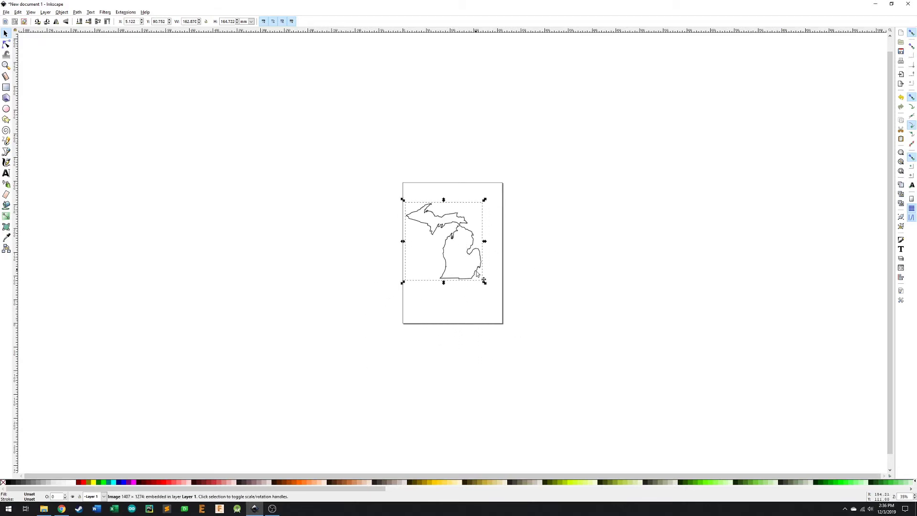
left_click_drag(482, 280, 504, 299)
left_click_drag(458, 248, 456, 249)
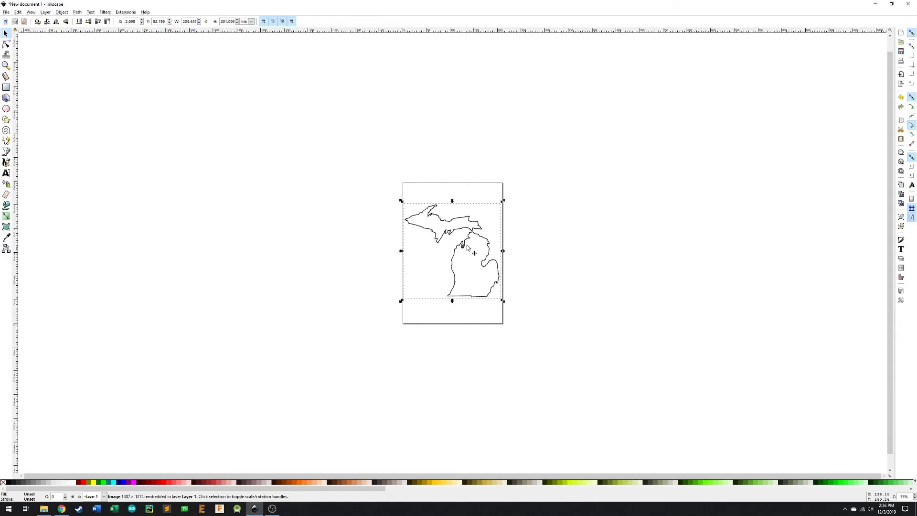
left_click(549, 278)
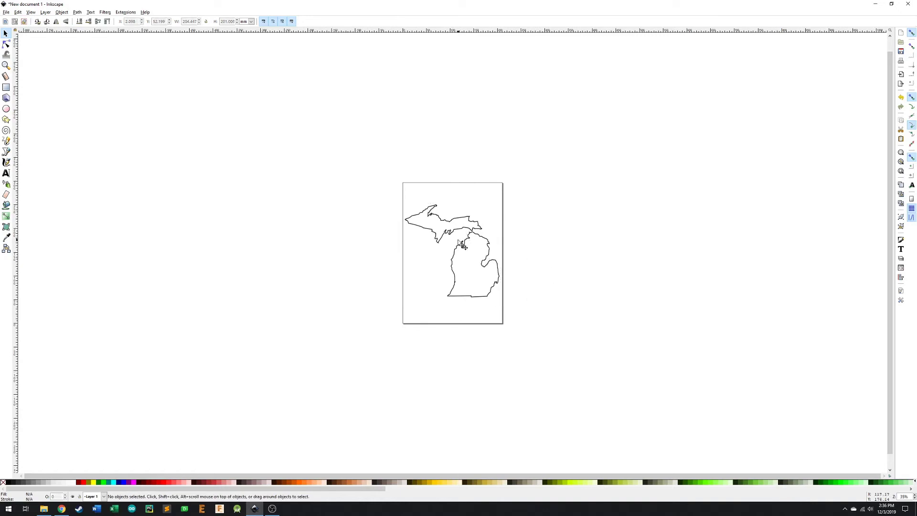
Select the embedded Michigan image and open Trace Bitmap from its context menu.
scroll(452, 262, "up", 1, "ctrl")
scroll(452, 262, "up", 2, "ctrl")
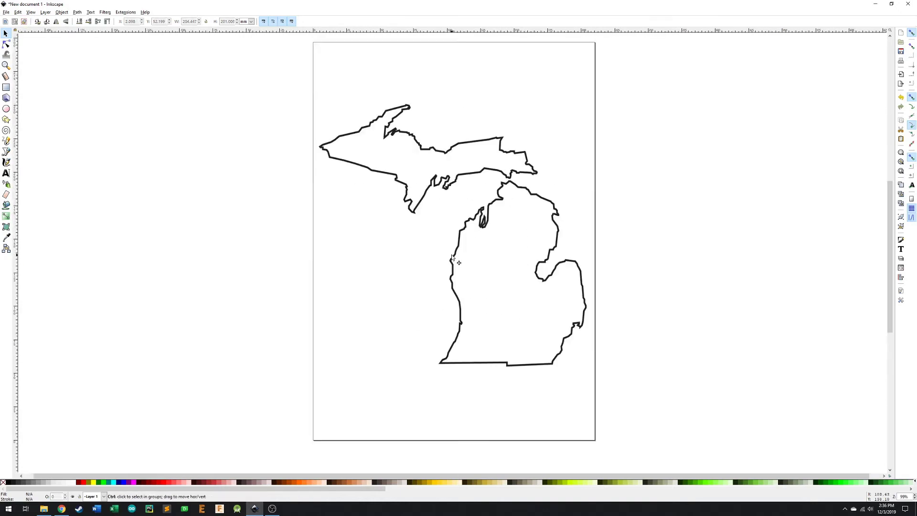
scroll(455, 248, "down", 1, "ctrl")
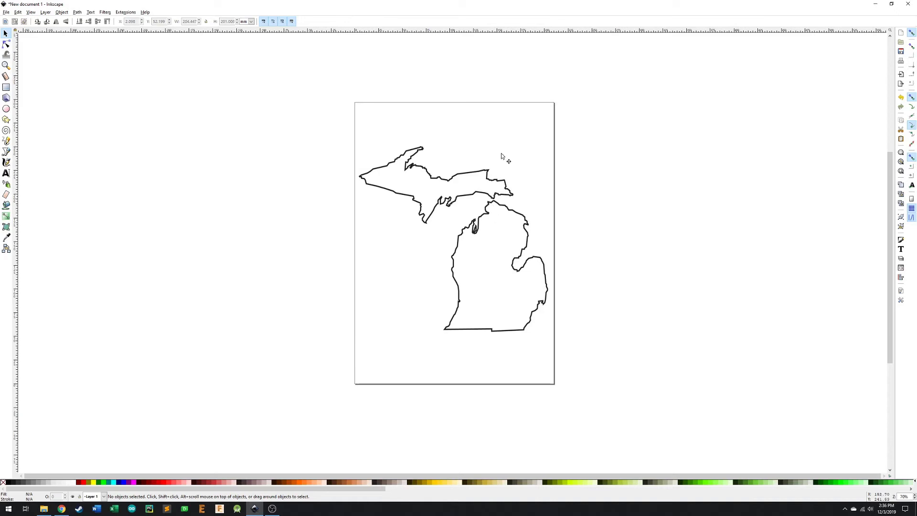
left_click(471, 191)
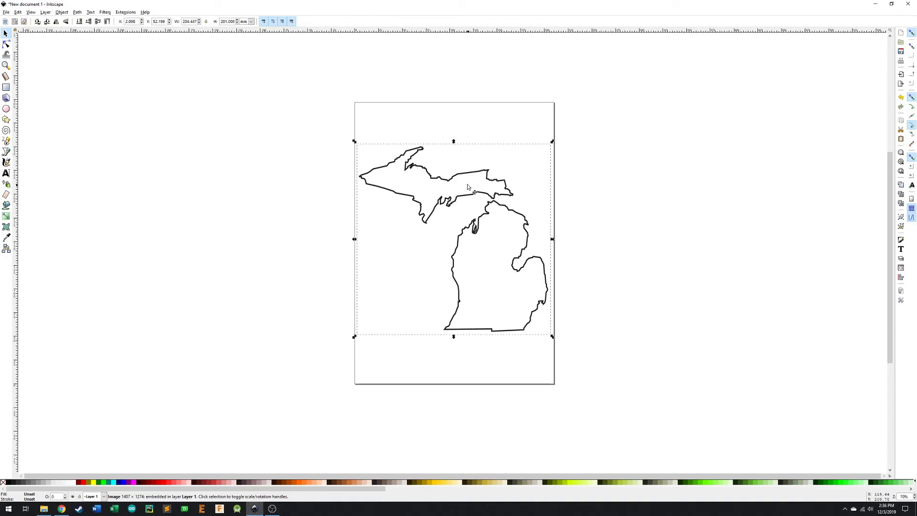
right_click(468, 186)
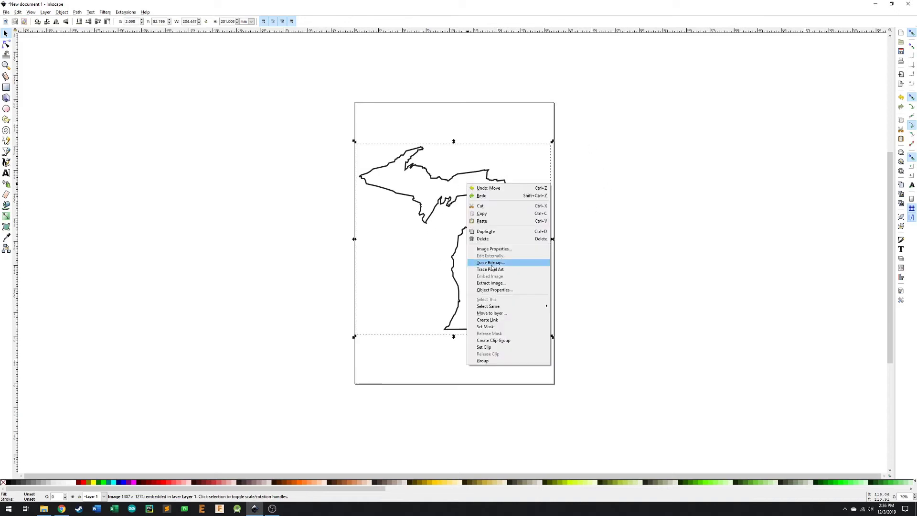
left_click(511, 267)
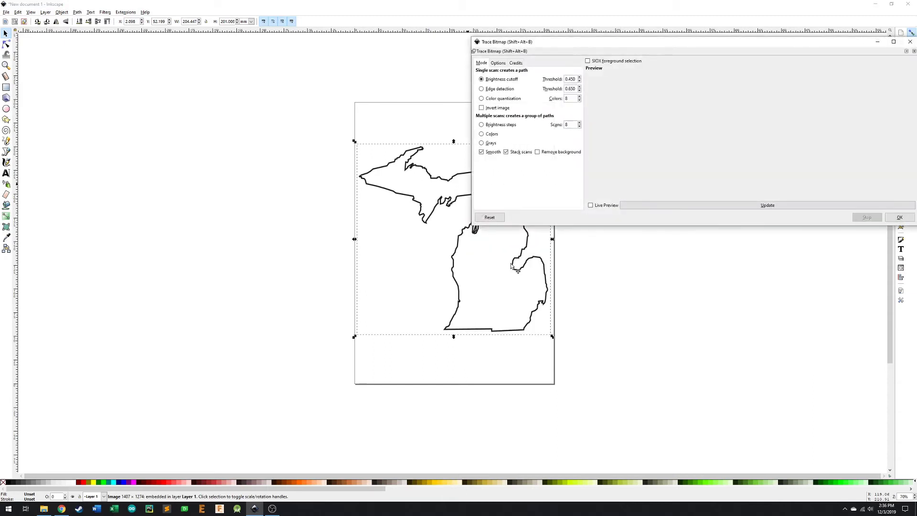
Move and enlarge the Trace Bitmap dialog, enable Live Preview, and raise the brightness cutoff threshold slightly.
left_click_drag(591, 42, 373, 135)
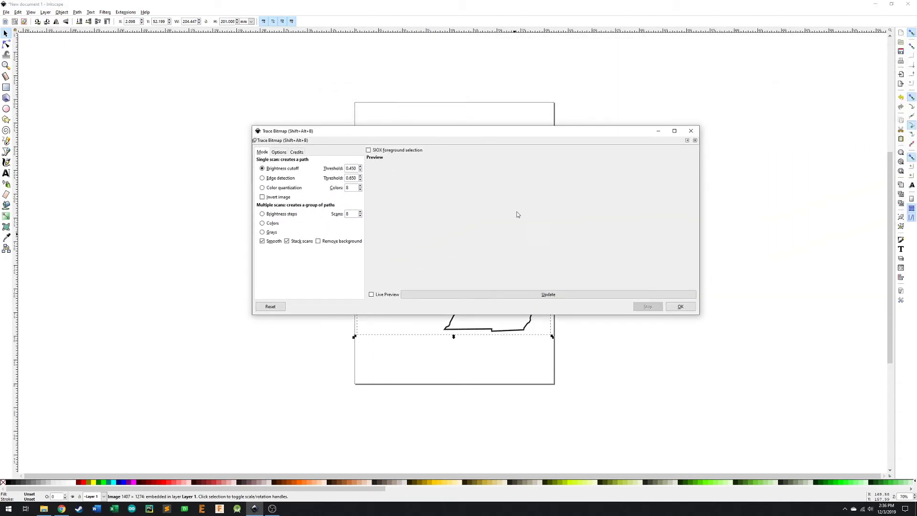
left_click_drag(546, 315, 545, 384)
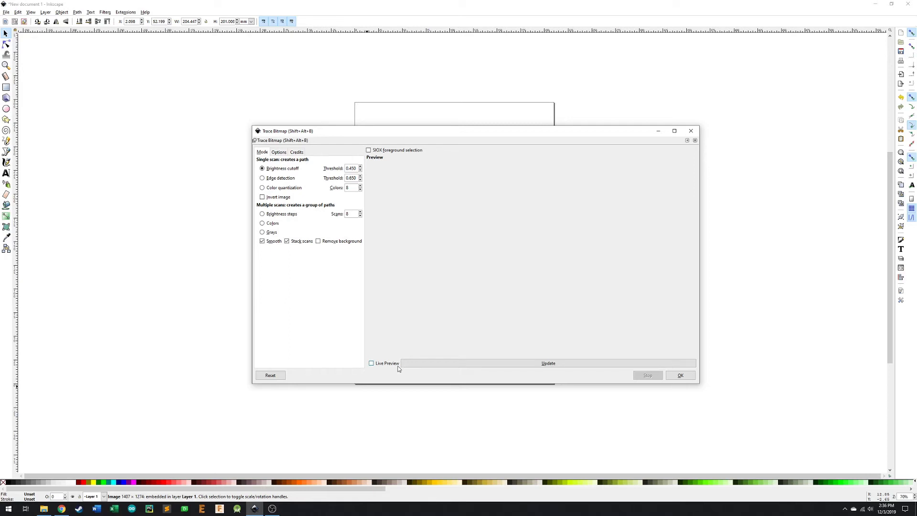
left_click(371, 364)
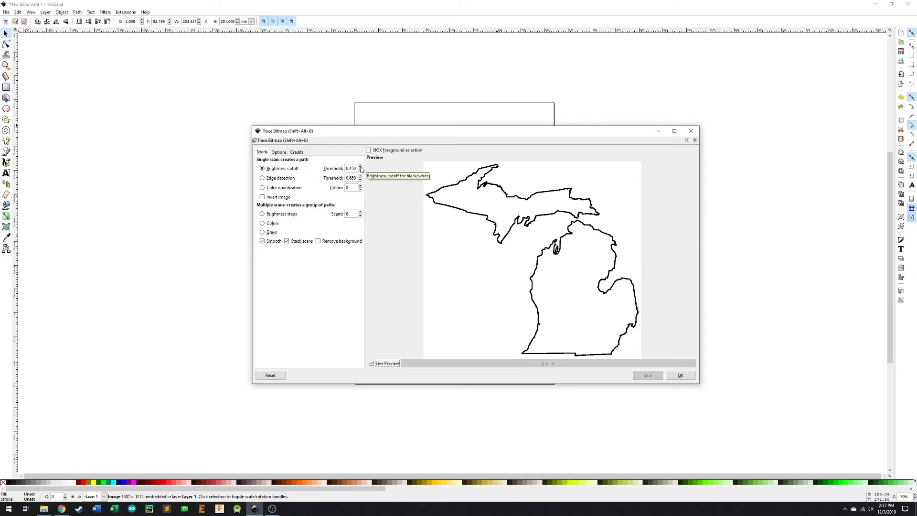
left_click(360, 167)
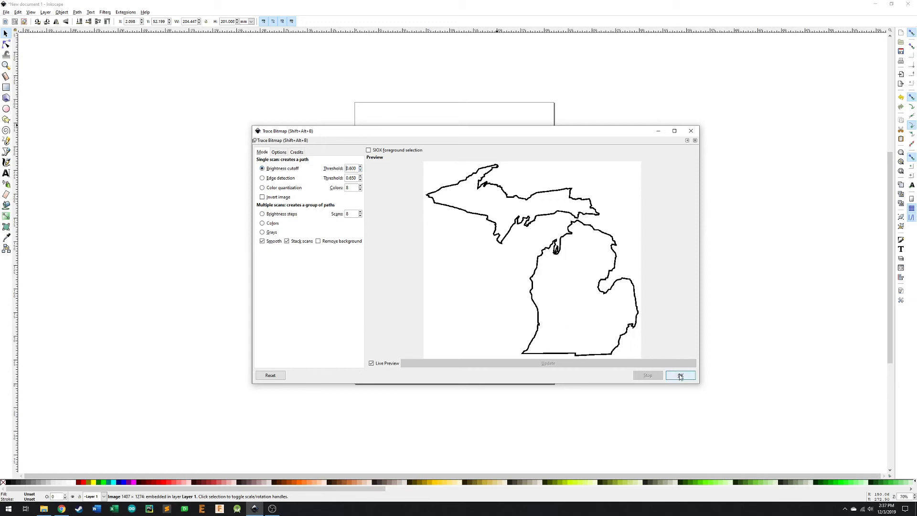
Run the trace to produce the 905-node Michigan vector path, then close the Trace Bitmap dialog.
left_click(681, 375)
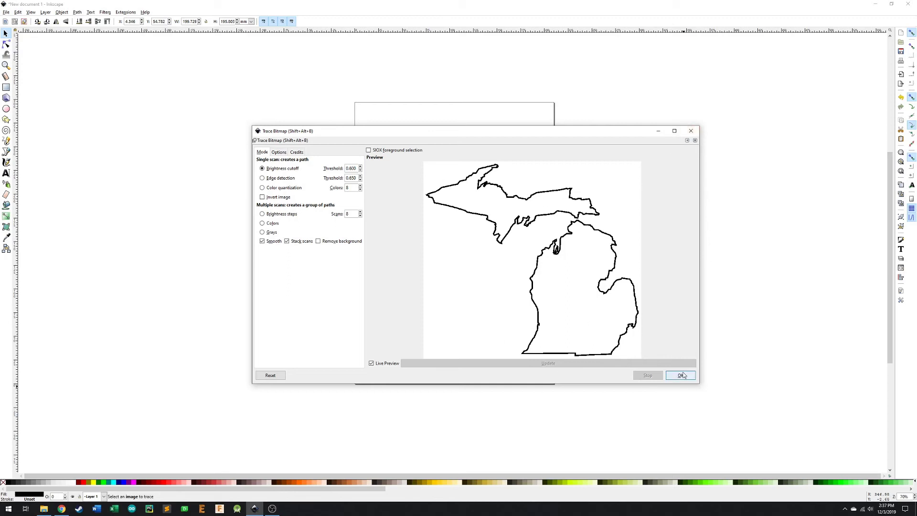
left_click(691, 132)
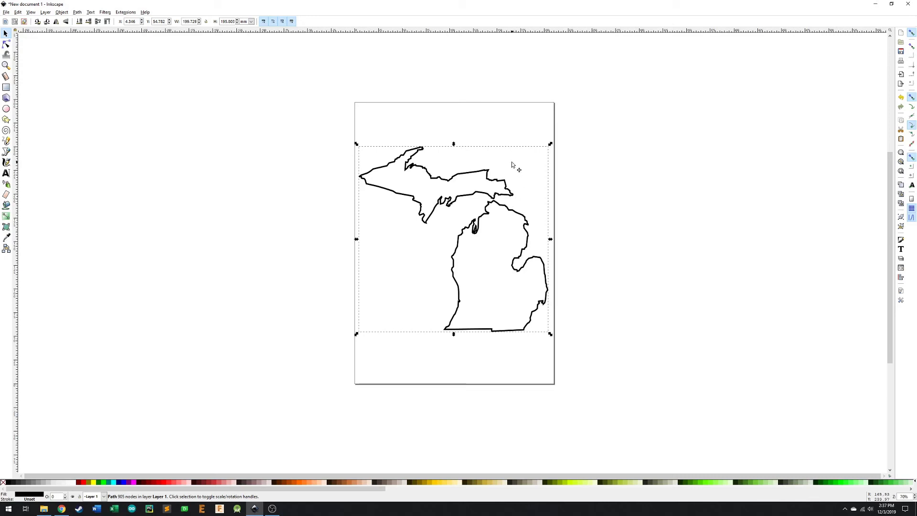
Drag the original bitmap off the page, delete it, and select the traced outline path.
left_click_drag(512, 165, 754, 136)
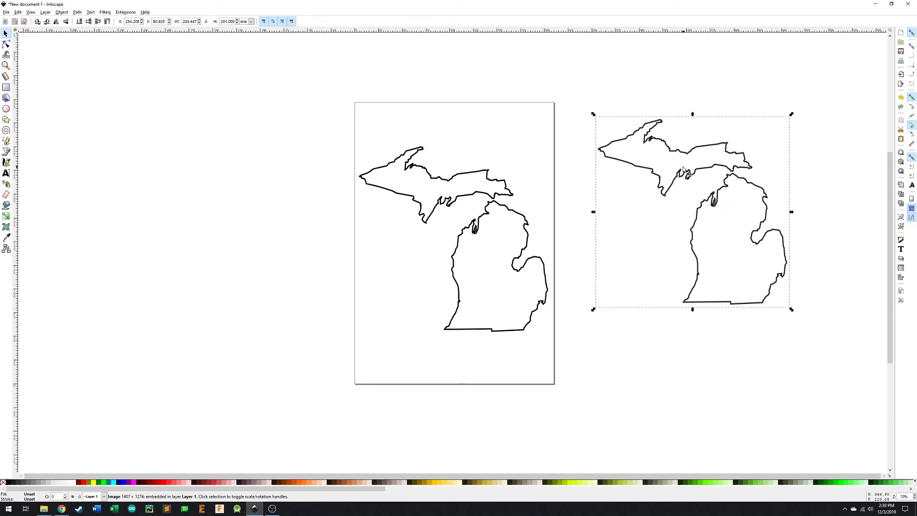
key("Delete")
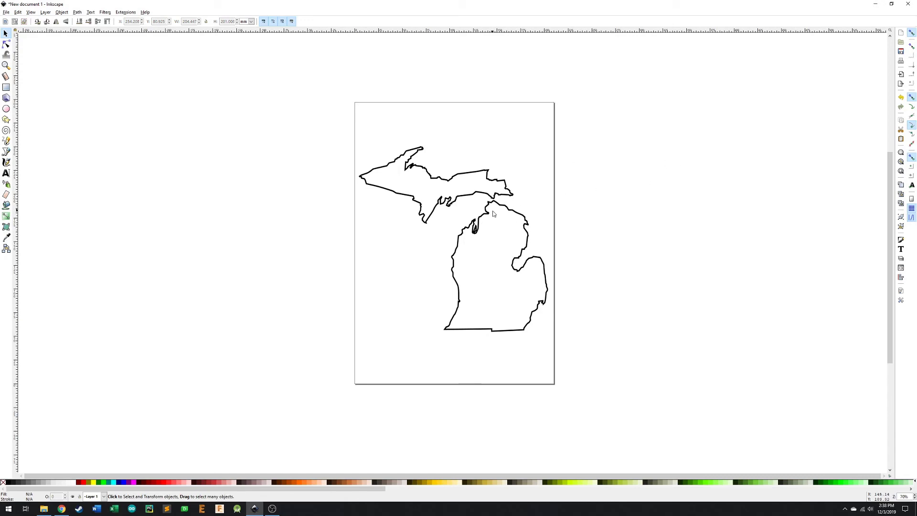
left_click(489, 199)
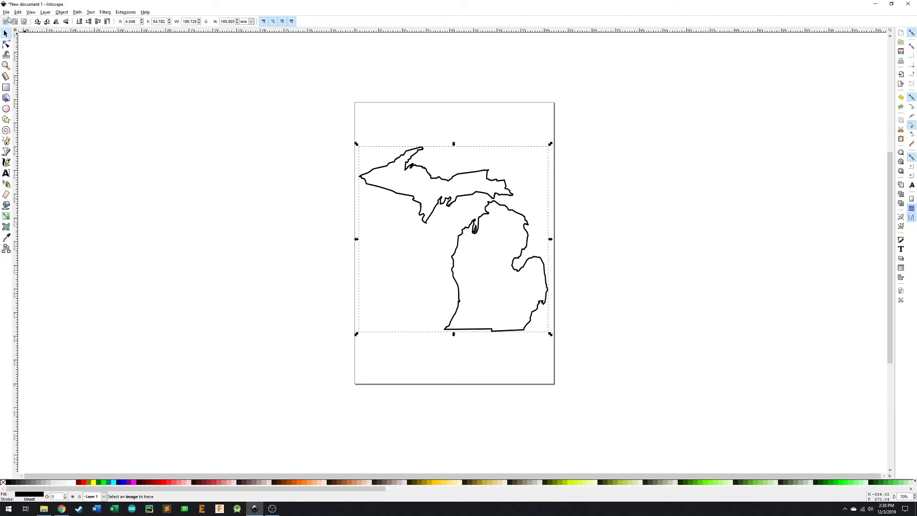
left_click(6, 13)
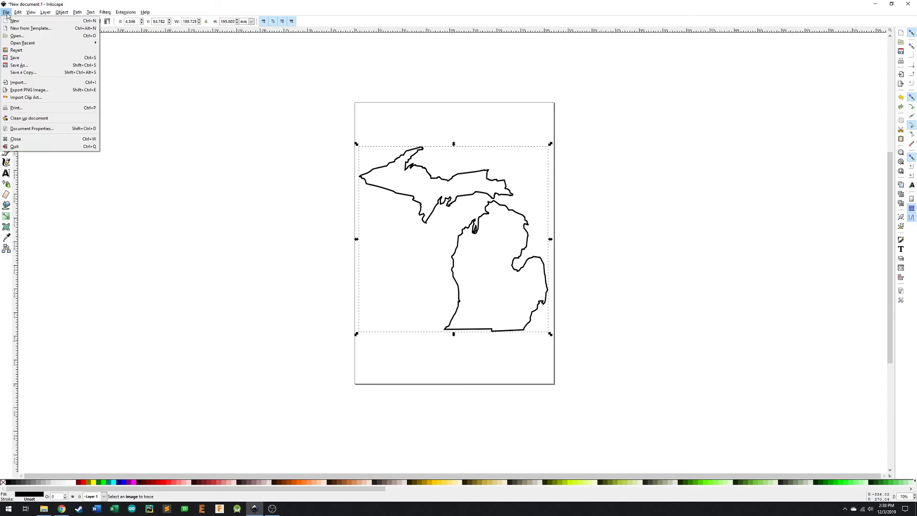
Save the drawing as Inkscape SVG 'michigan outline.svg' in This PC > Pictures.
left_click(19, 65)
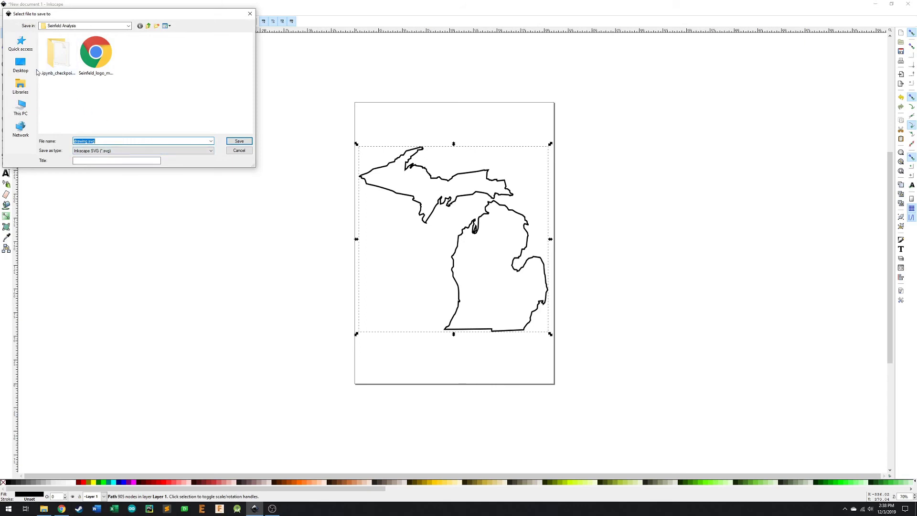
left_click(21, 110)
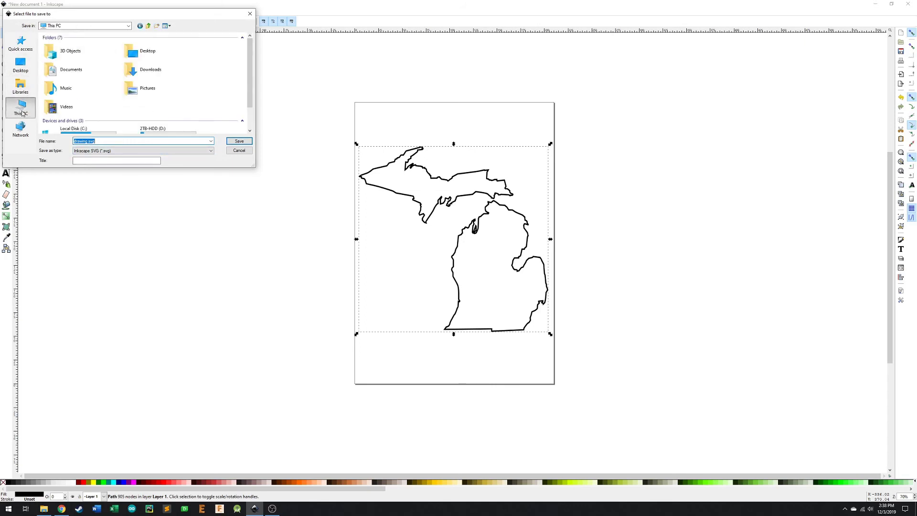
double_click(169, 91)
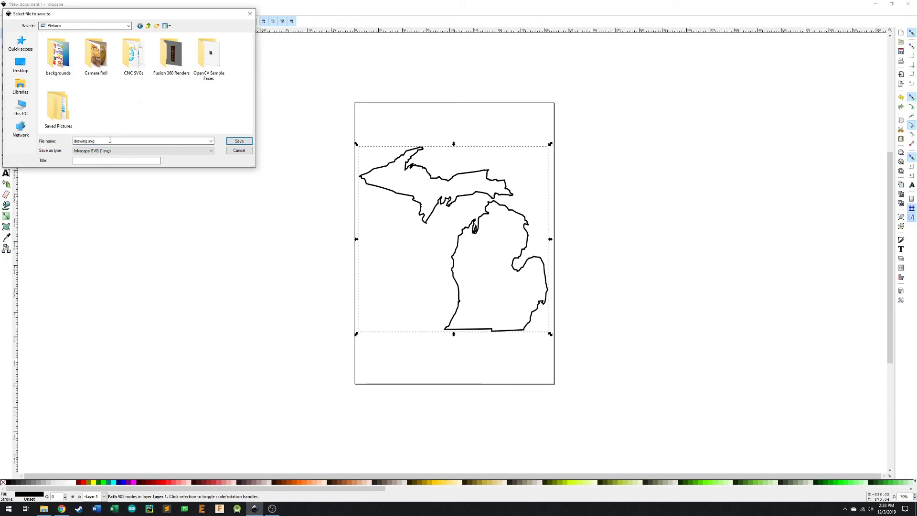
double_click(110, 140)
type("mi")
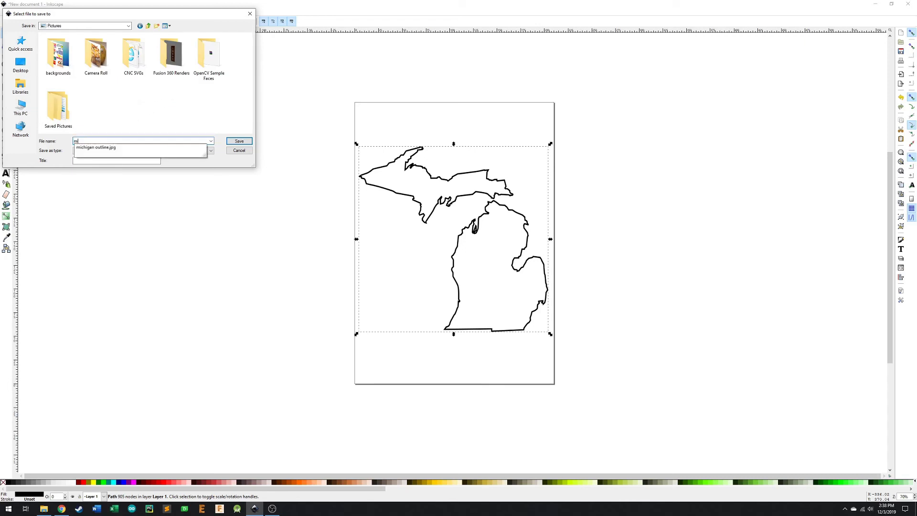
left_click(114, 148)
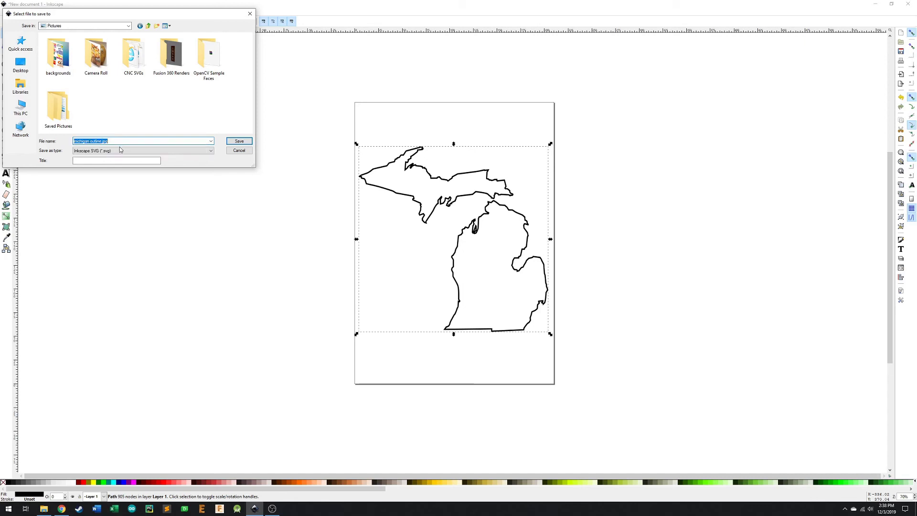
left_click(117, 140)
key("BackSpace")
key("BackSpace")
key("BackSpace")
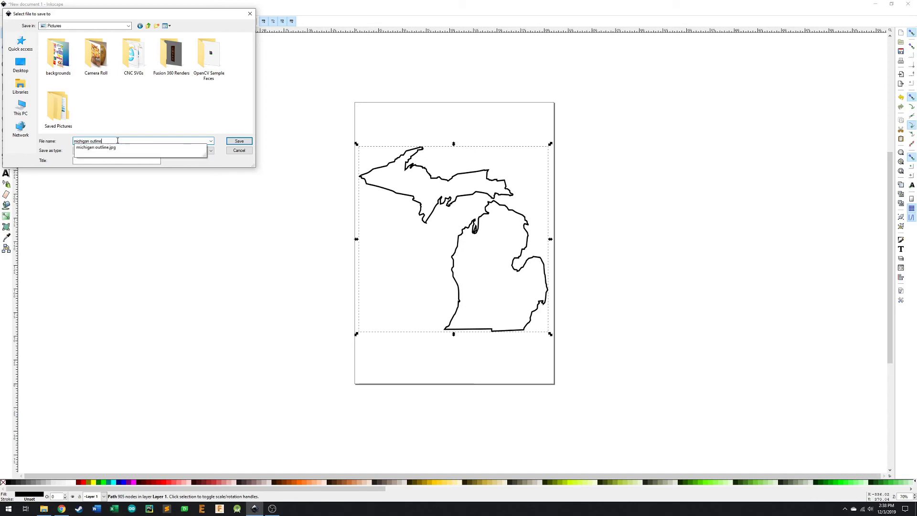
left_click(62, 142)
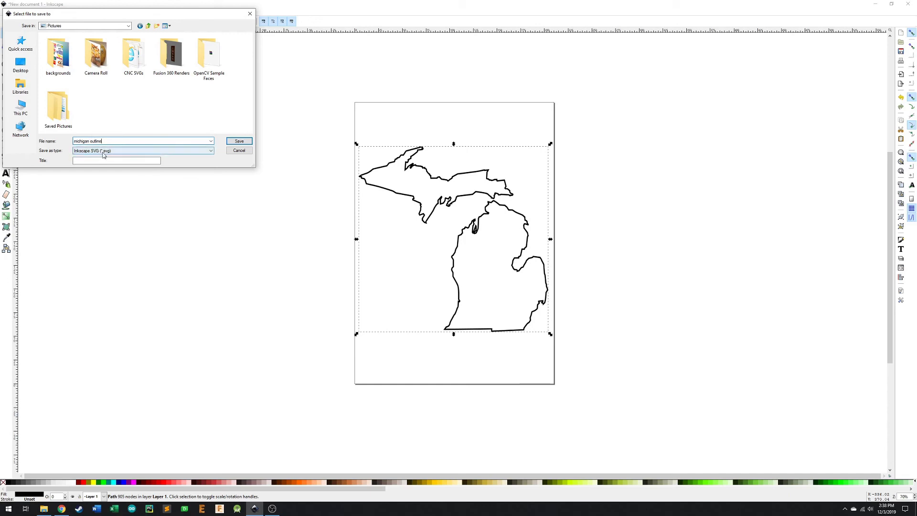
left_click(240, 142)
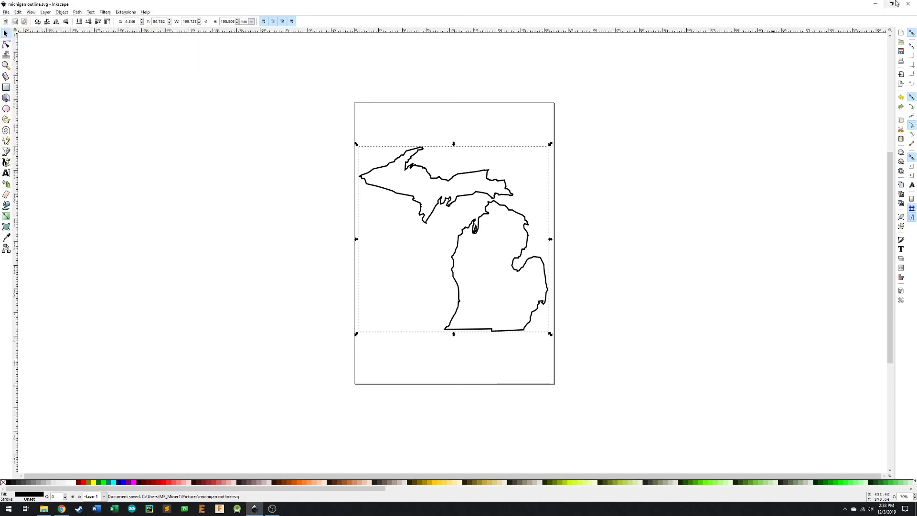
Minimize Inkscape and bring the Pictures folder with michigan outline.svg into view.
left_click(875, 4)
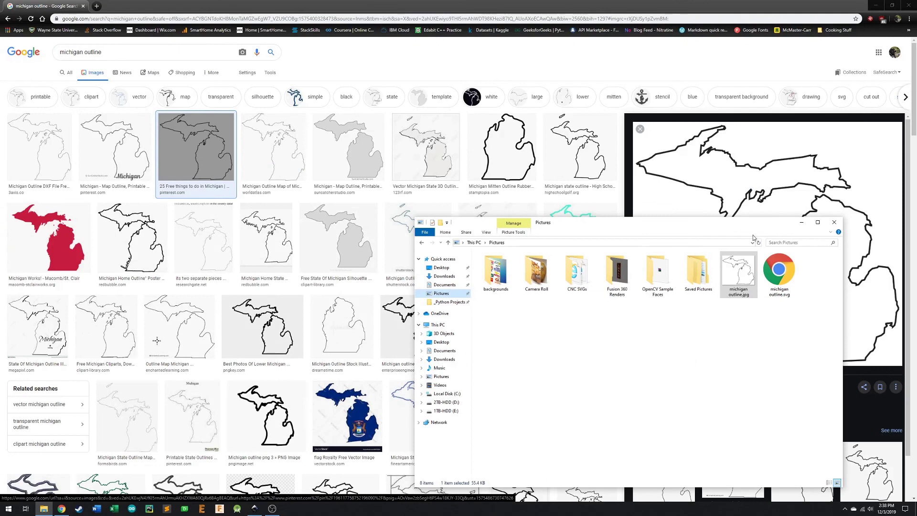
left_click_drag(752, 228, 569, 130)
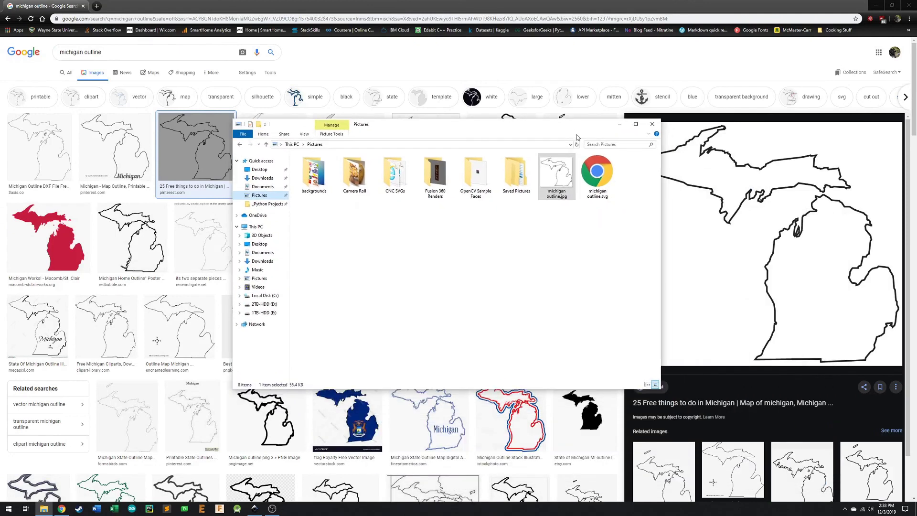
left_click(583, 225)
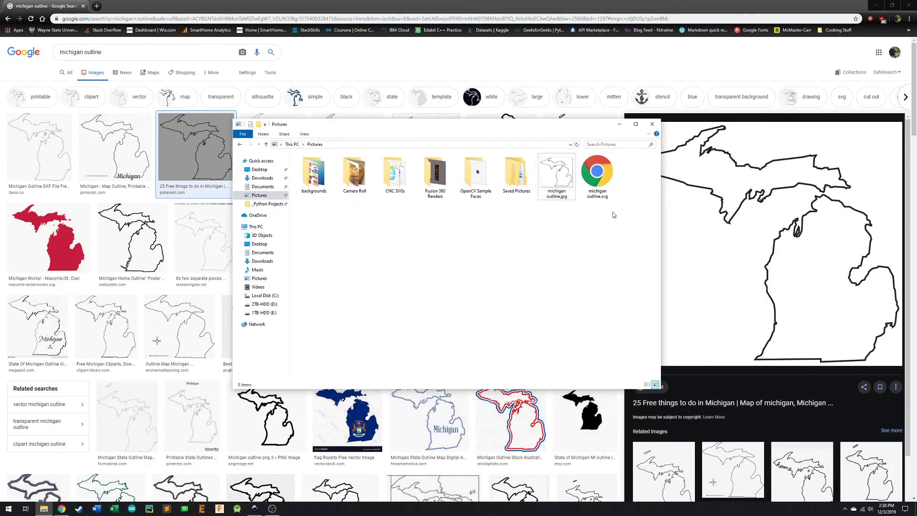
Preview michigan outline.svg in Chrome, then close it and minimize the windows to the desktop.
double_click(593, 177)
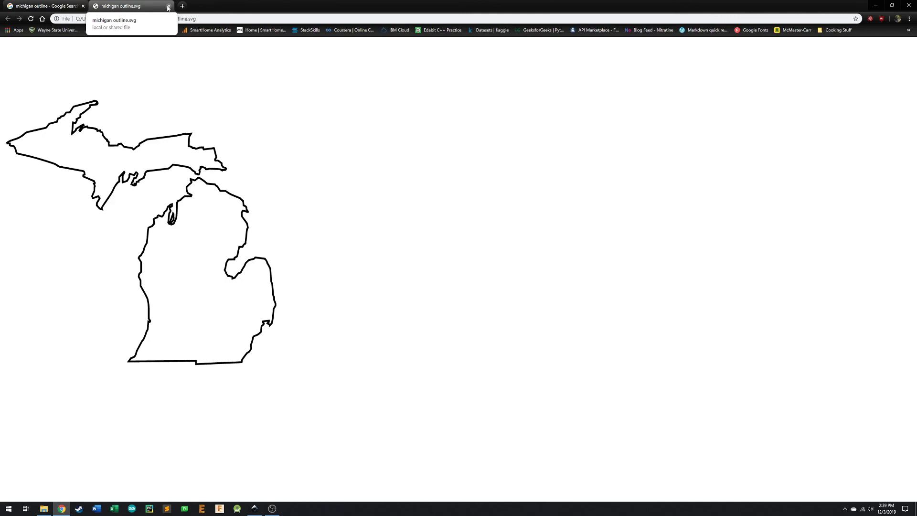
left_click(168, 6)
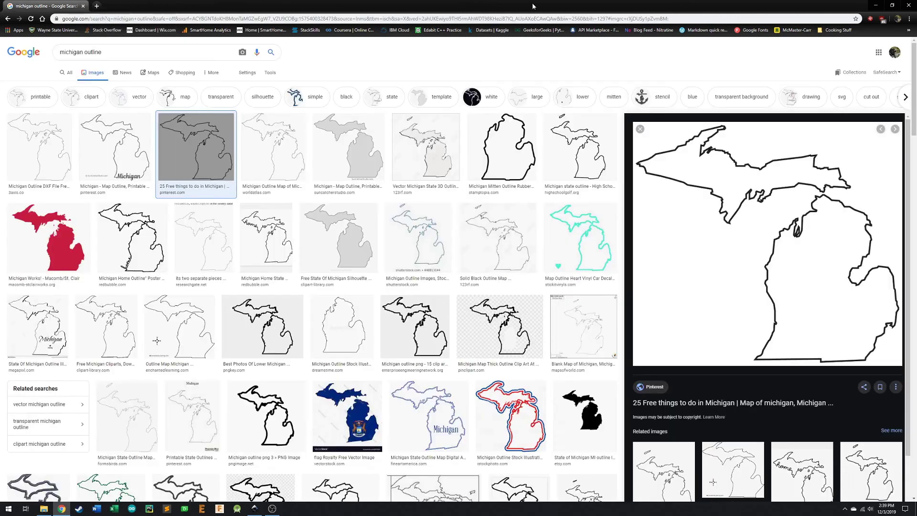
left_click(877, 6)
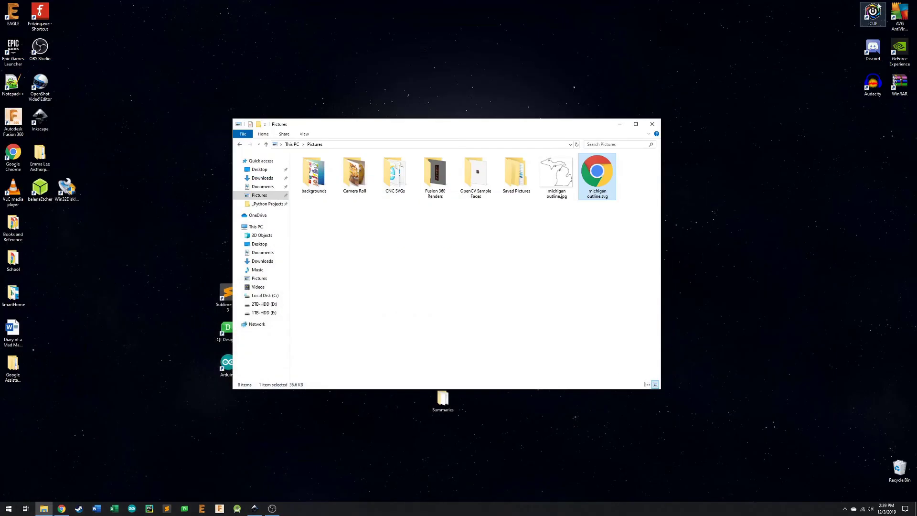
left_click(625, 123)
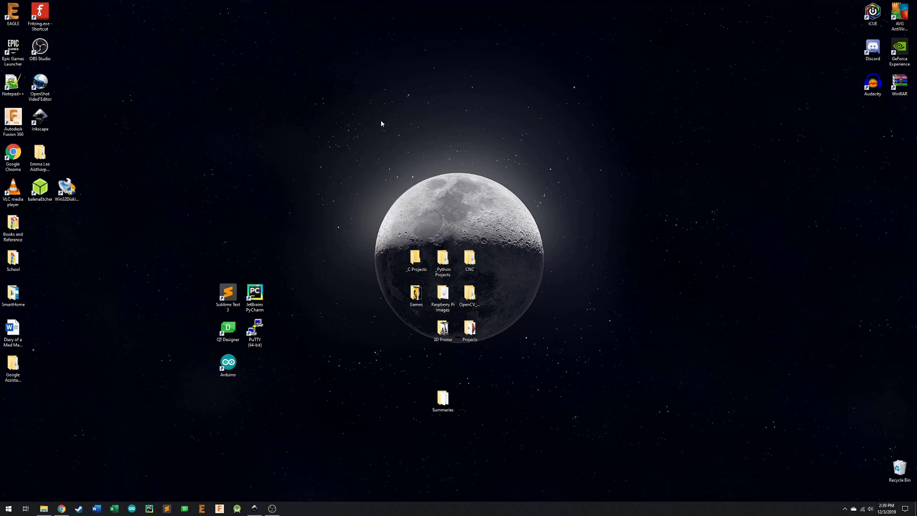
Launch Autodesk Fusion 360 from its desktop shortcut.
double_click(12, 122)
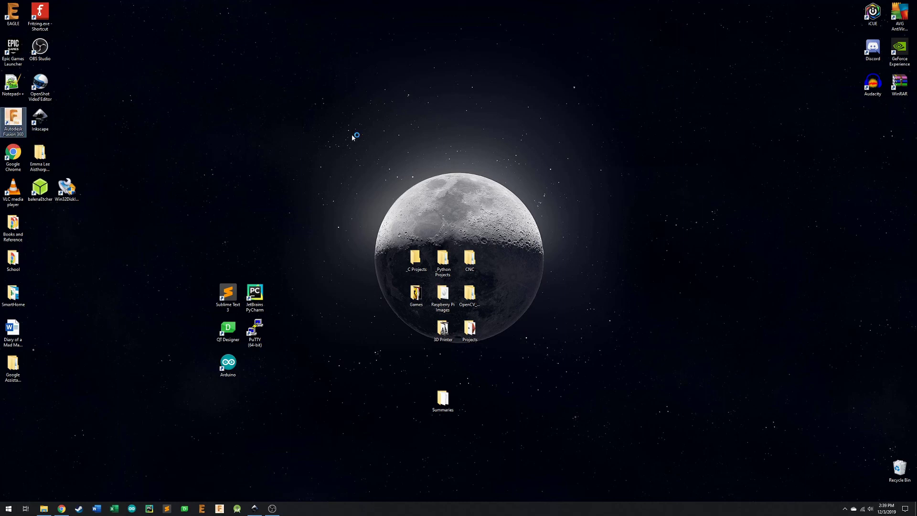